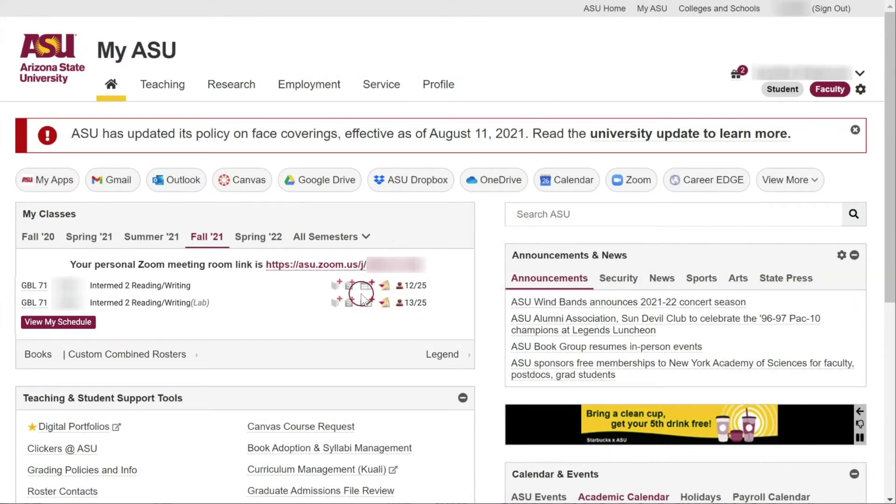
Step: Open the Canvas Course Request page from My ASU's Teaching & Student Support Tools
left_click(361, 294)
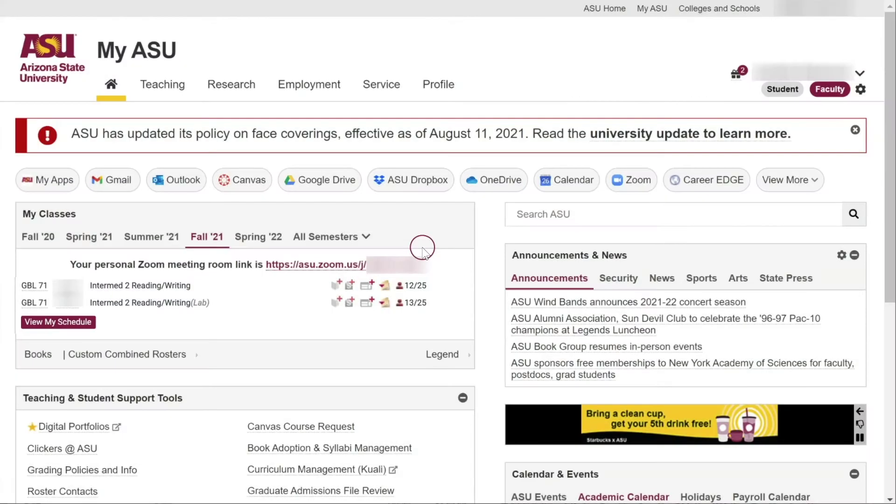
left_click(280, 426)
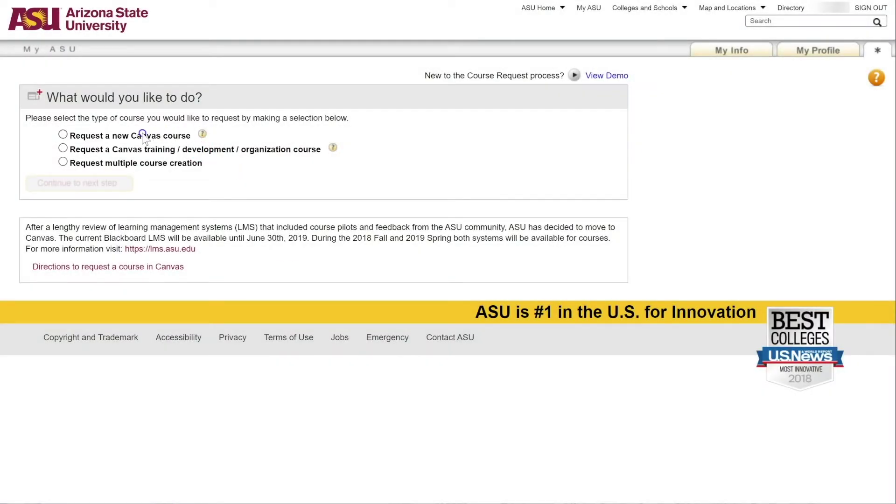
Step: Start a new Canvas course request and search for class number 12345
left_click(139, 134)
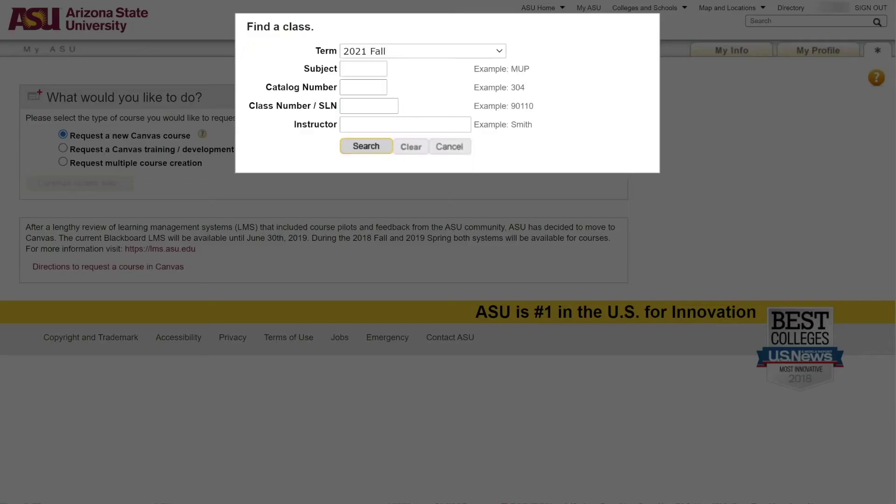
left_click(369, 106)
type("12345")
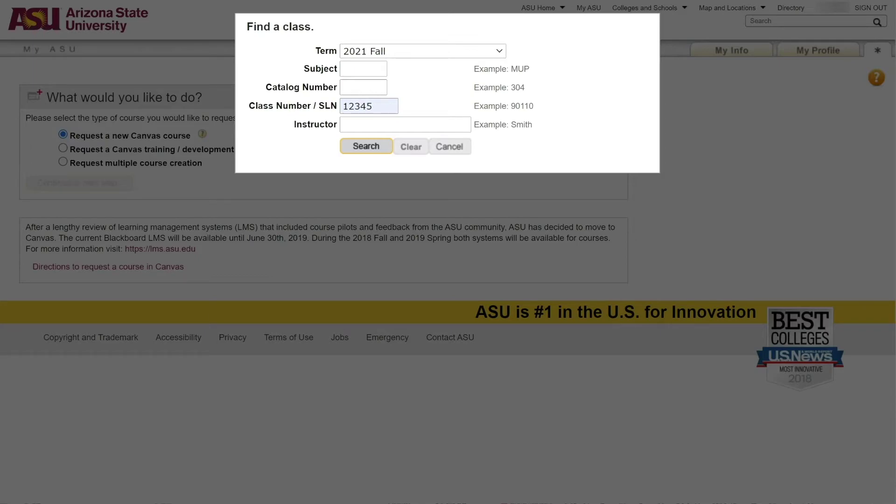
key("Return")
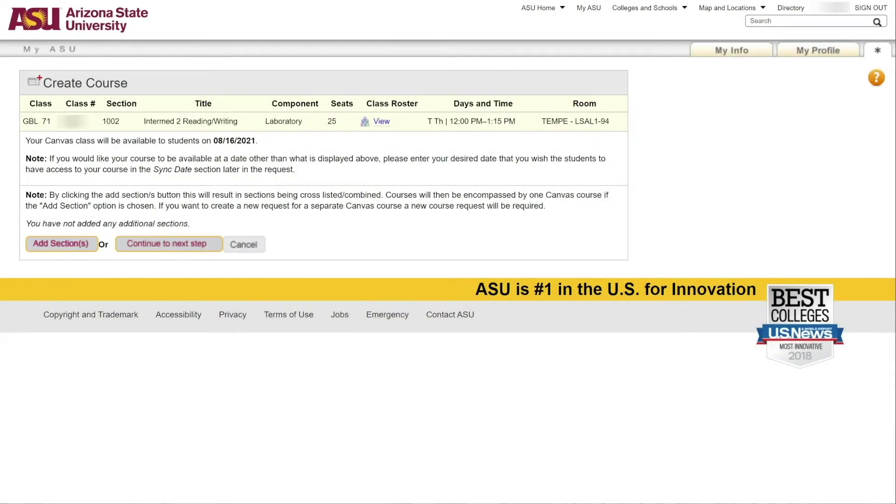
Step: Skip adding sections and accept the default name GBL 71: Intermed 2 Reading/Writing (2021 Fall - A)
left_click(64, 244)
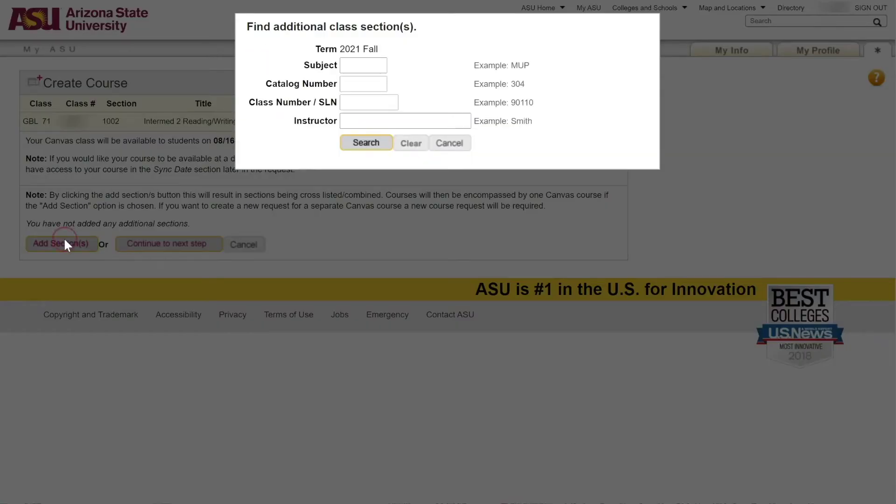
left_click(445, 144)
left_click(176, 243)
left_click(338, 146)
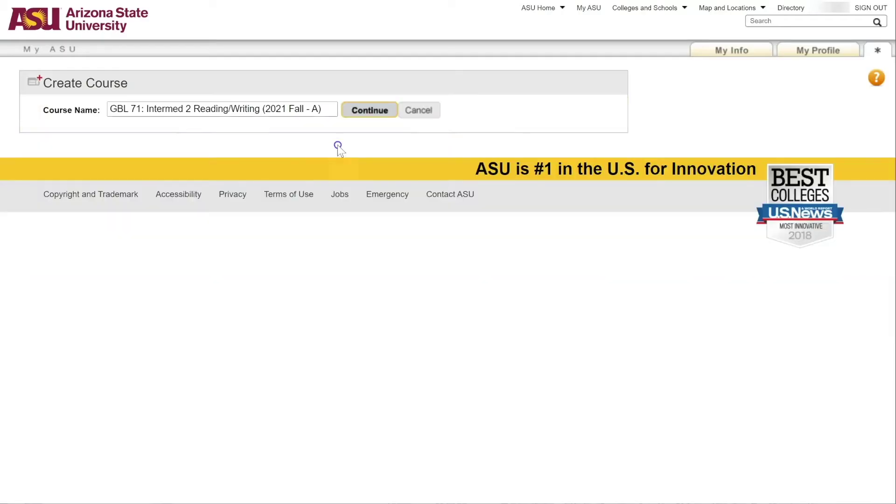
left_click(365, 110)
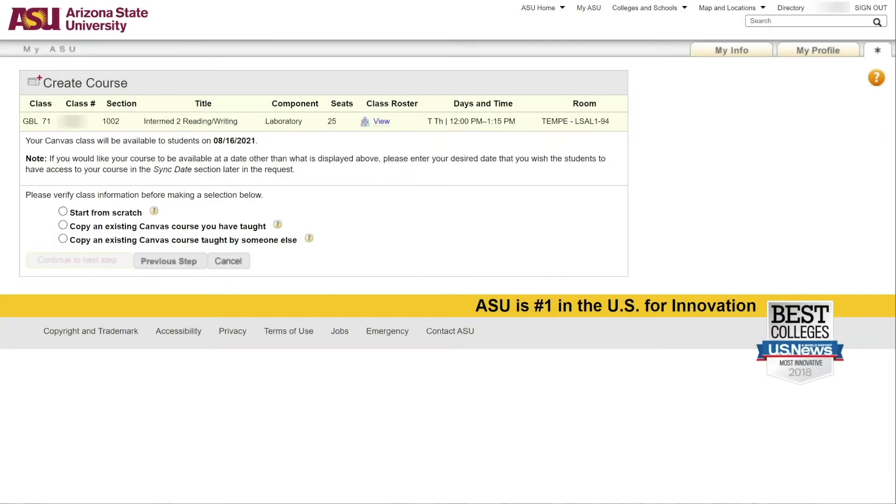
left_click(240, 226)
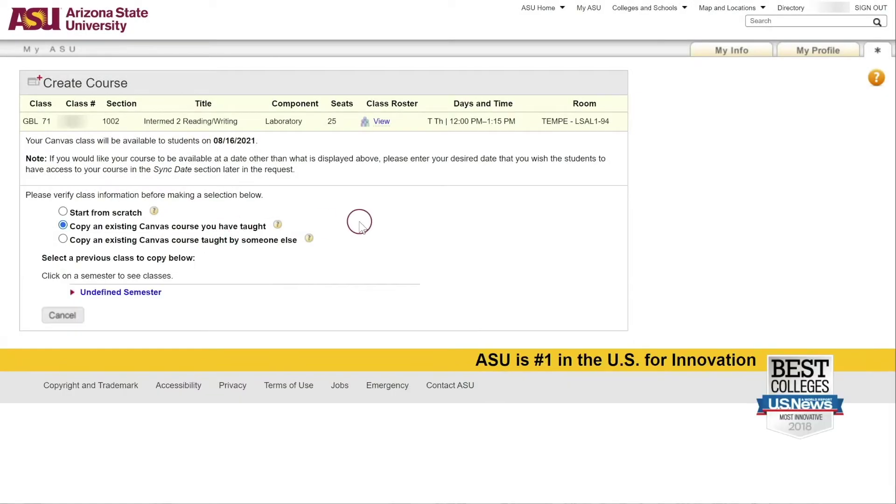
left_click(144, 294)
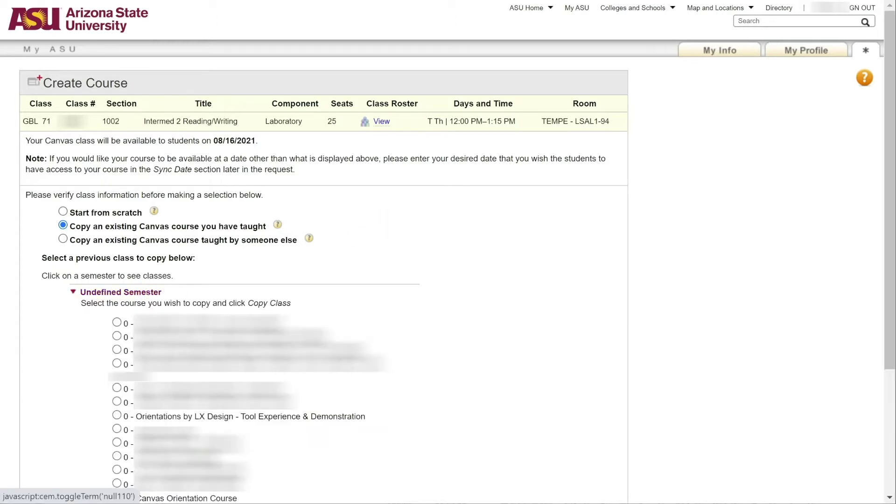
left_click(144, 294)
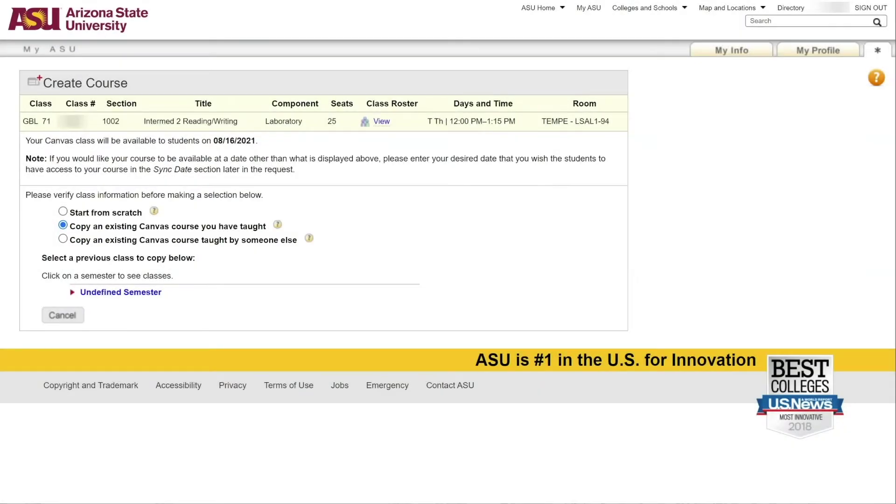
left_click(270, 240)
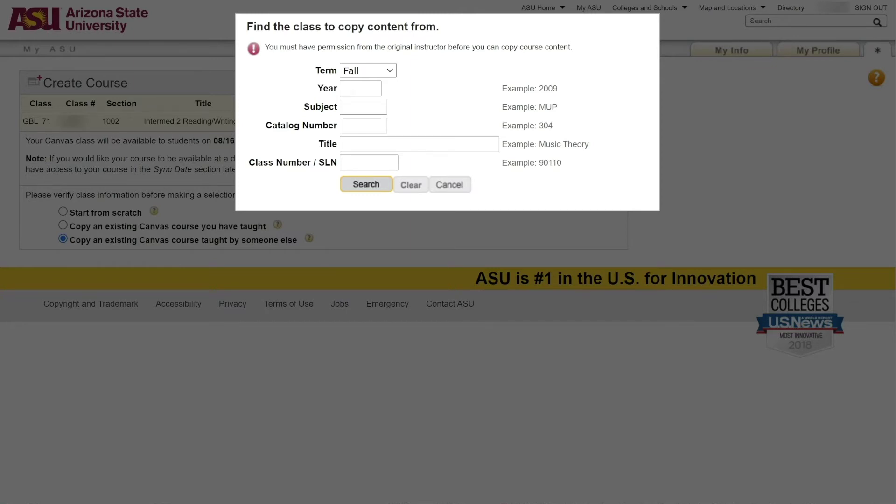
left_click(448, 187)
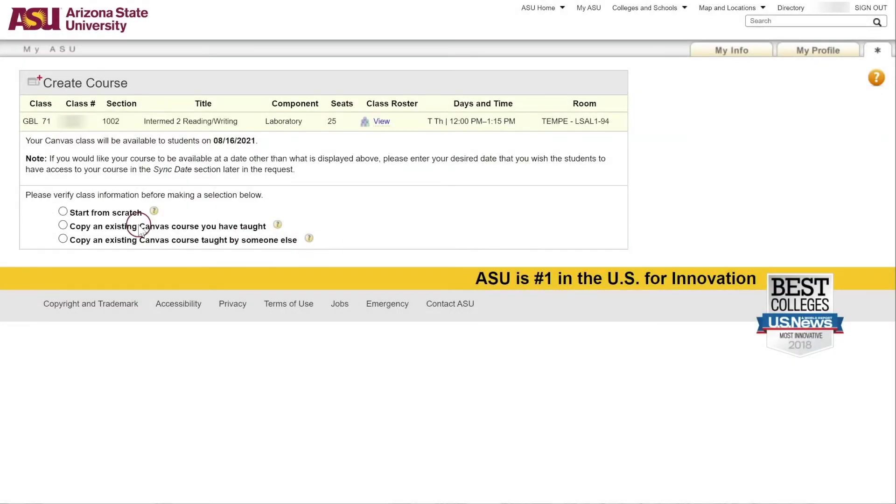
Step: Choose Start from scratch, keep the assigned instructor and 08/16/2021 sync date, and continue to review
left_click(112, 213)
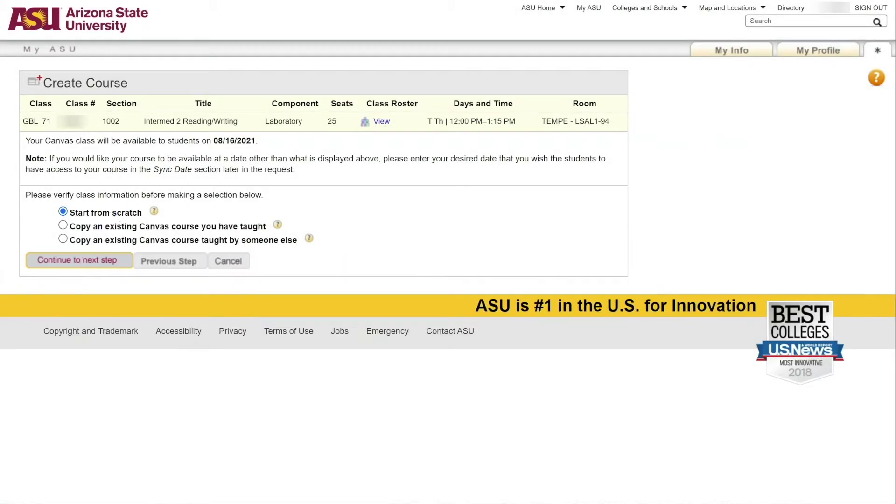
left_click(81, 258)
left_click(106, 301)
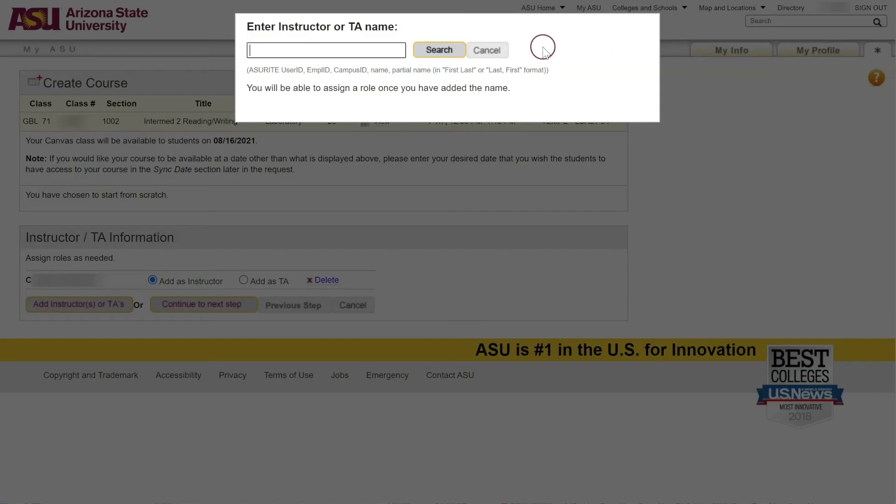
left_click(487, 50)
left_click(202, 304)
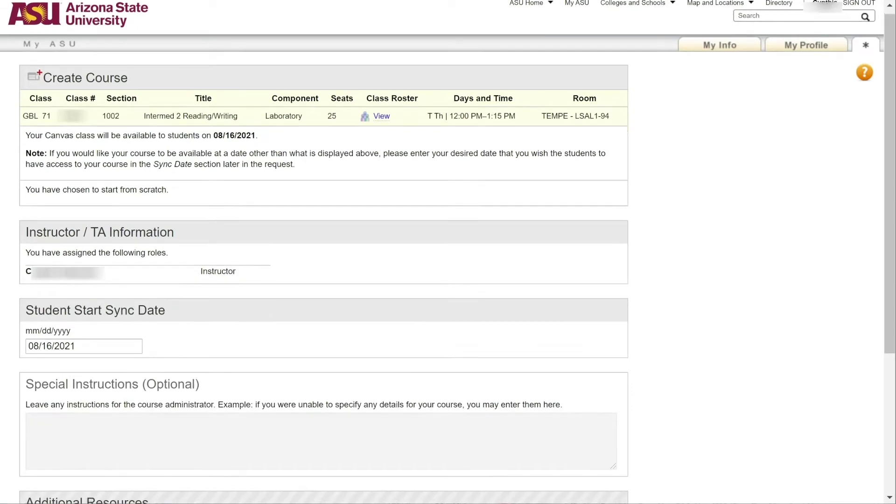
scroll(448, 252, "down", 5)
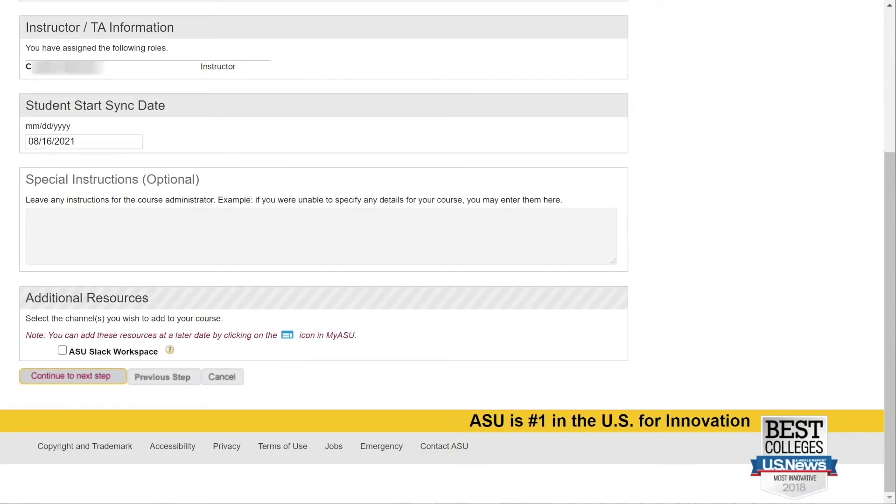
left_click(88, 376)
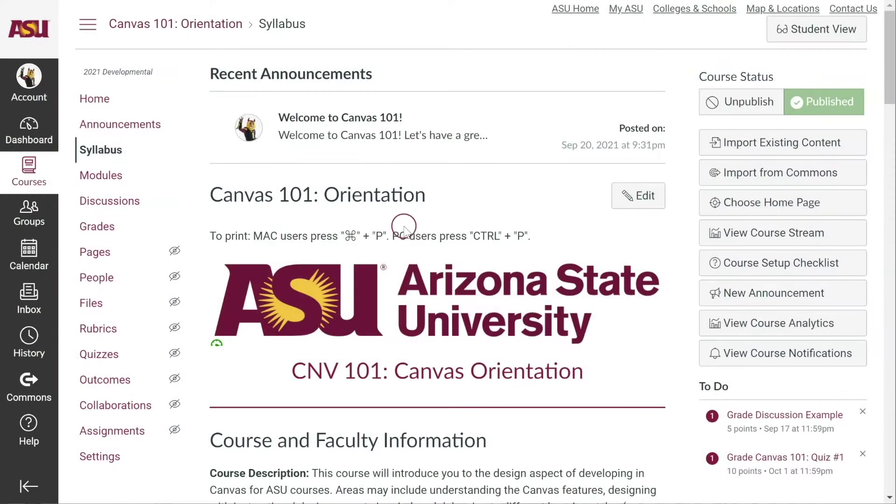
Step: Go to Import Course Content via the Canvas 101: Orientation course settings
left_click(100, 457)
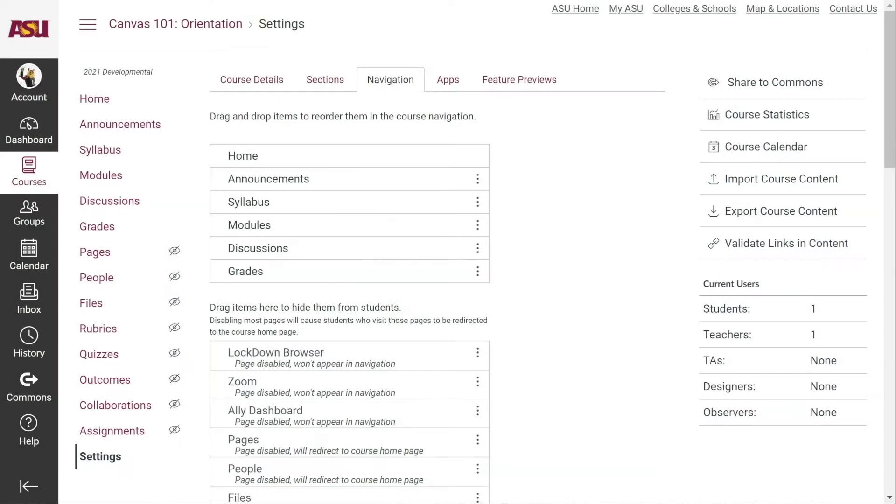
left_click(726, 180)
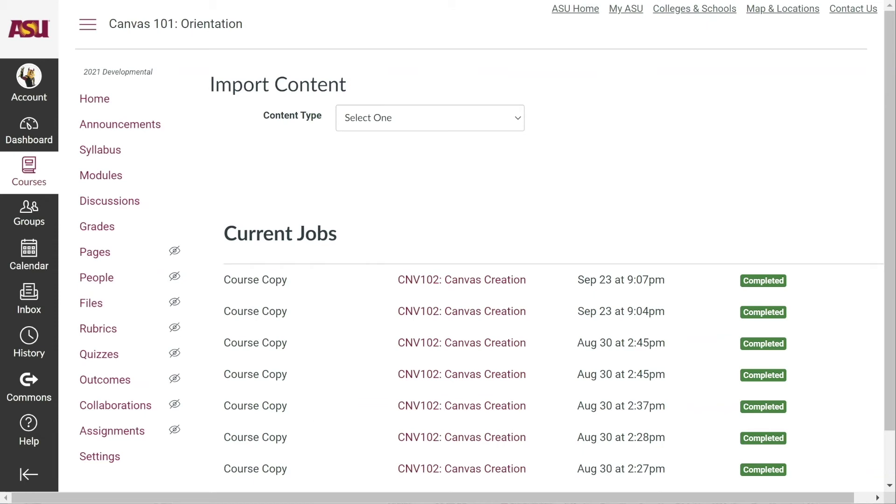
Step: Import a Canvas course copy from CNV102: Canvas Creation using Select specific content
left_click(512, 119)
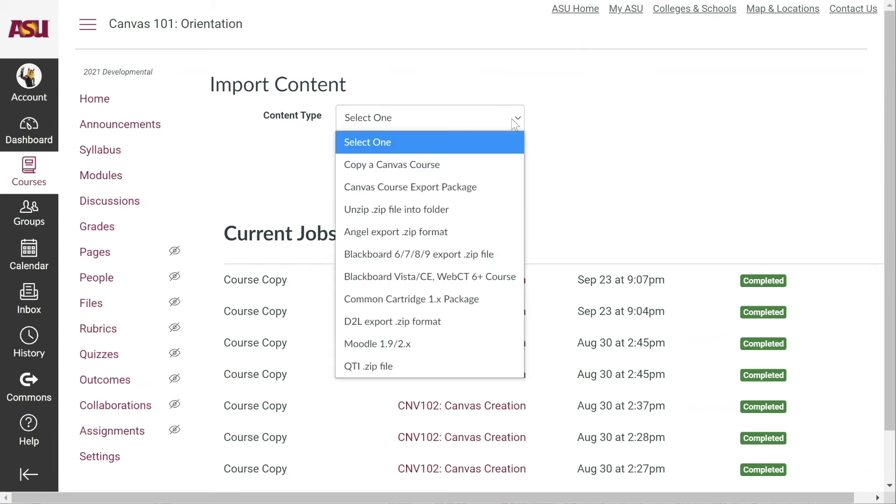
left_click(506, 167)
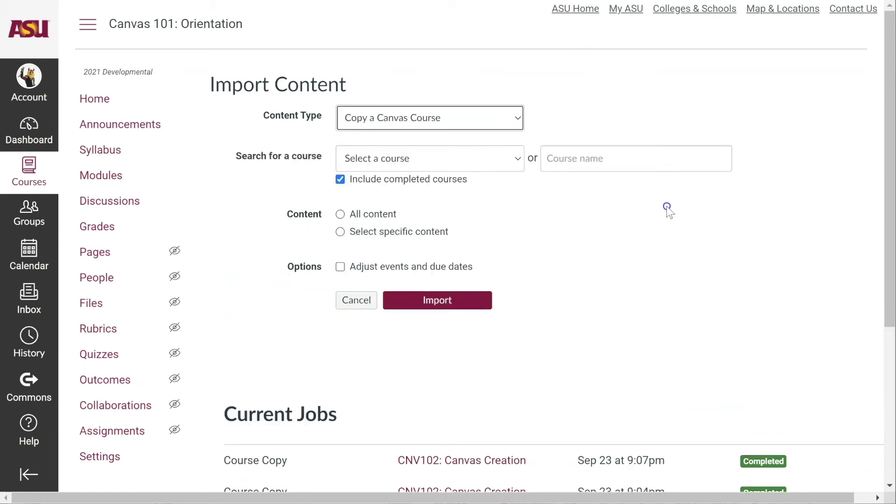
left_click(509, 159)
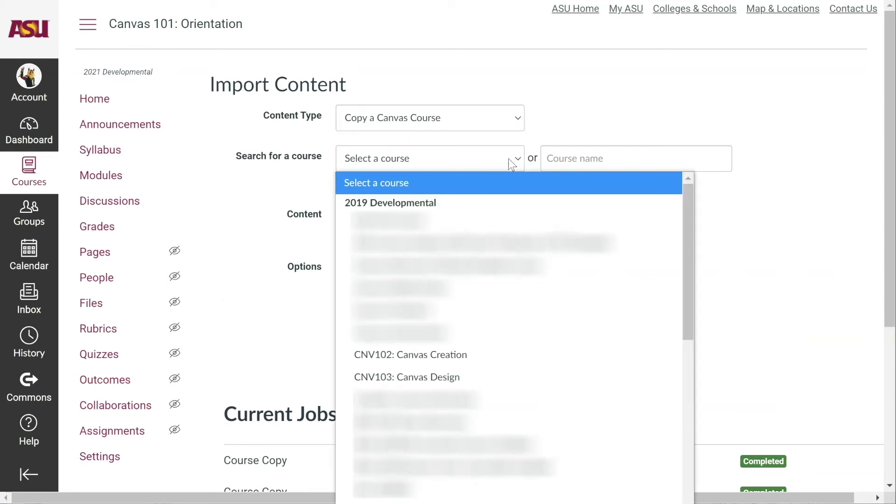
left_click(500, 357)
left_click(701, 326)
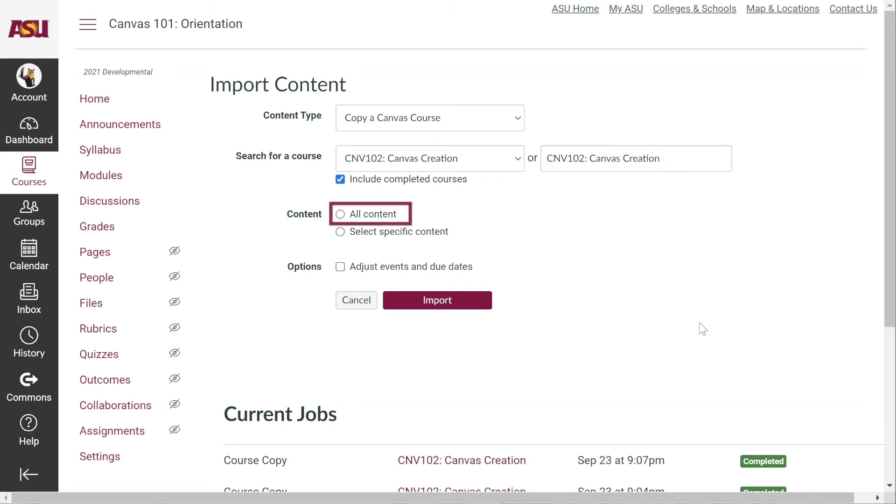
left_click(379, 214)
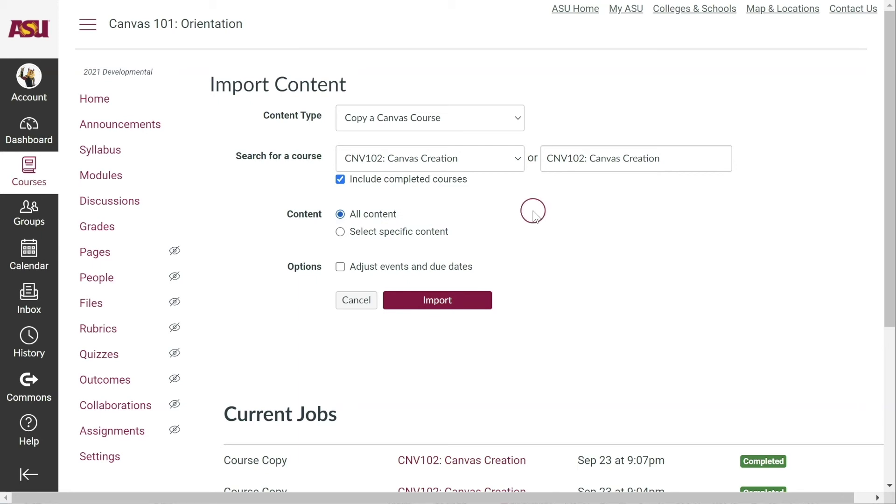
left_click(433, 229)
left_click(466, 299)
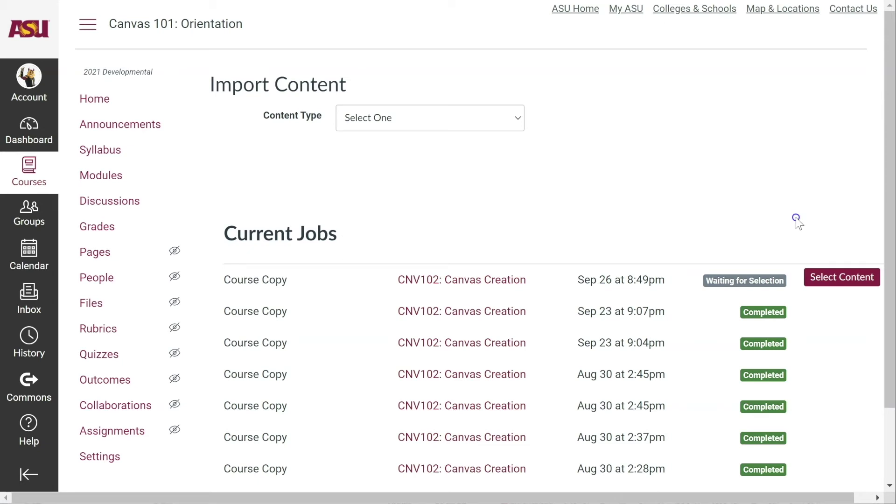
Step: Select only the Week 1 module for the pending CNV102 course copy and queue it
left_click(826, 277)
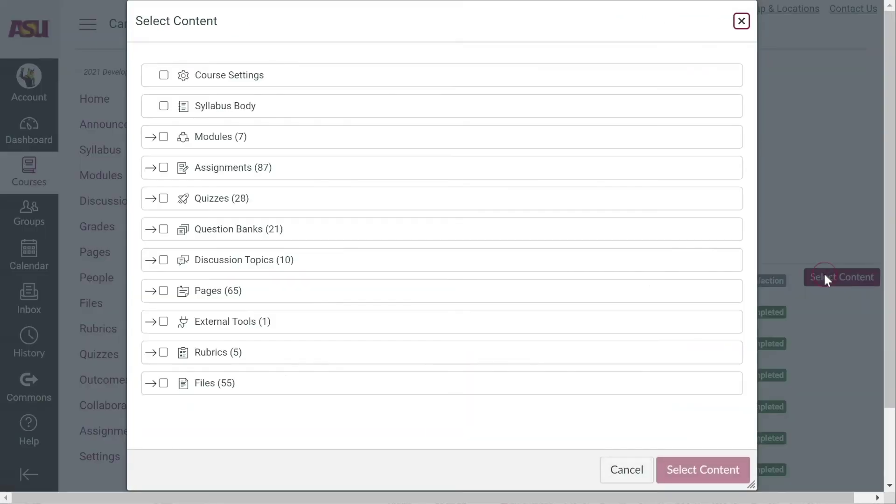
left_click(151, 137)
left_click(186, 160)
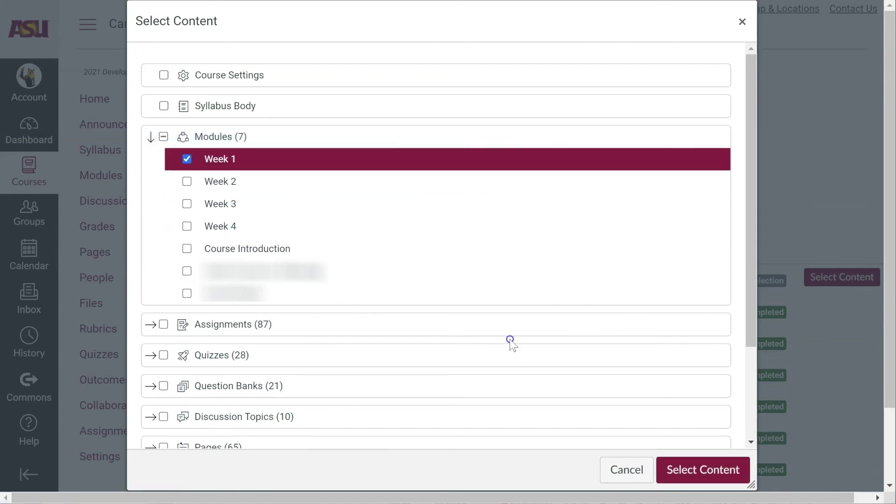
left_click(705, 471)
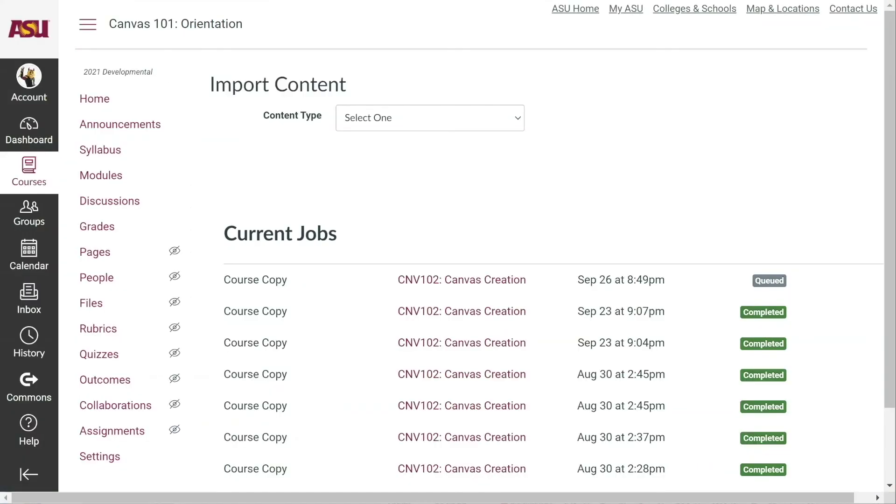